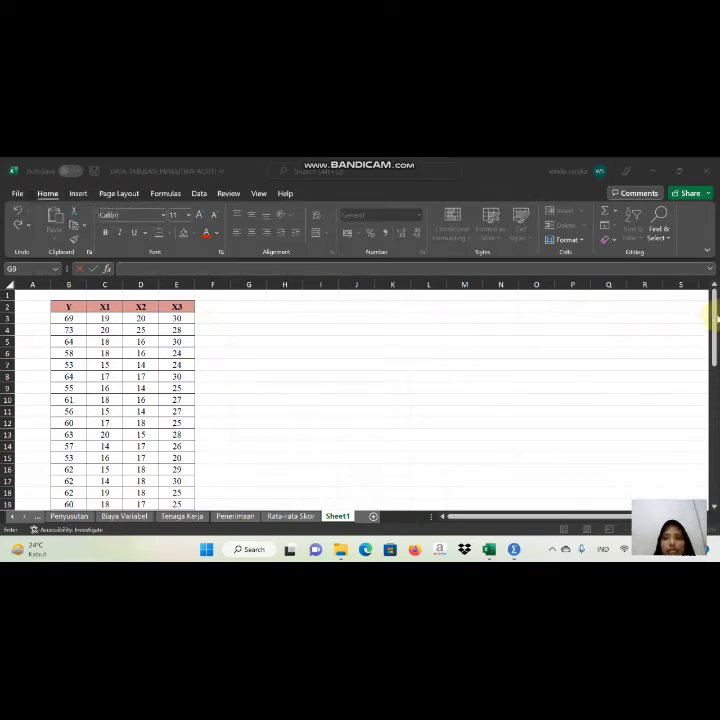
Step: Examine the Y, X1, X2 and X3 data table on Sheet1 down to its last row
left_click(714, 318)
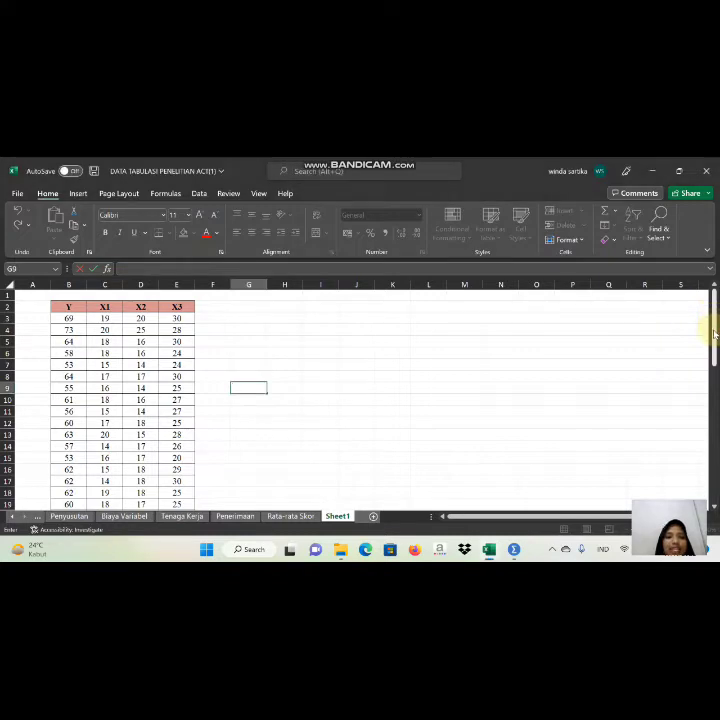
key("Down")
key("Down")
key("Down")
key("Down")
key("Down")
key("Down")
key("Down")
key("Down")
key("Down")
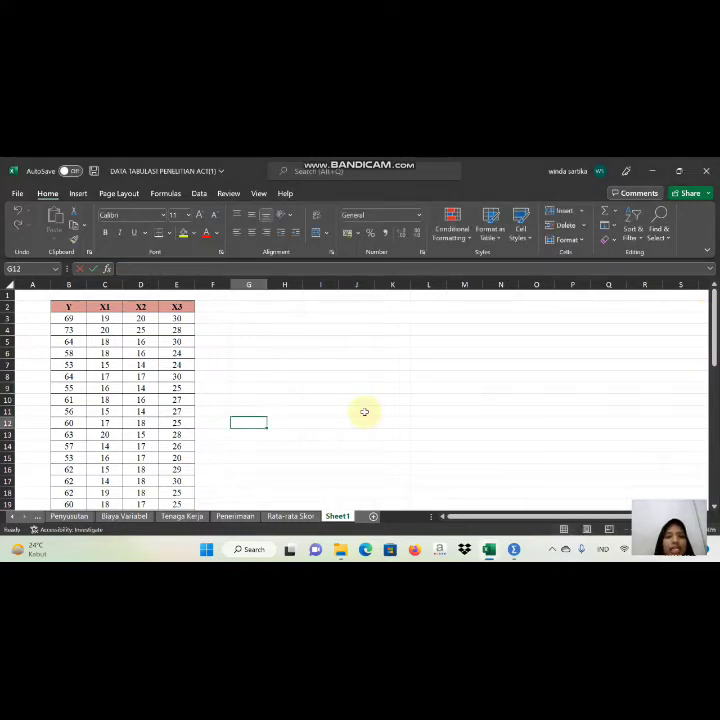
key("Down")
key("Down")
key("Down")
key("Down")
key("Down")
key("Down")
key("Down")
key("Down")
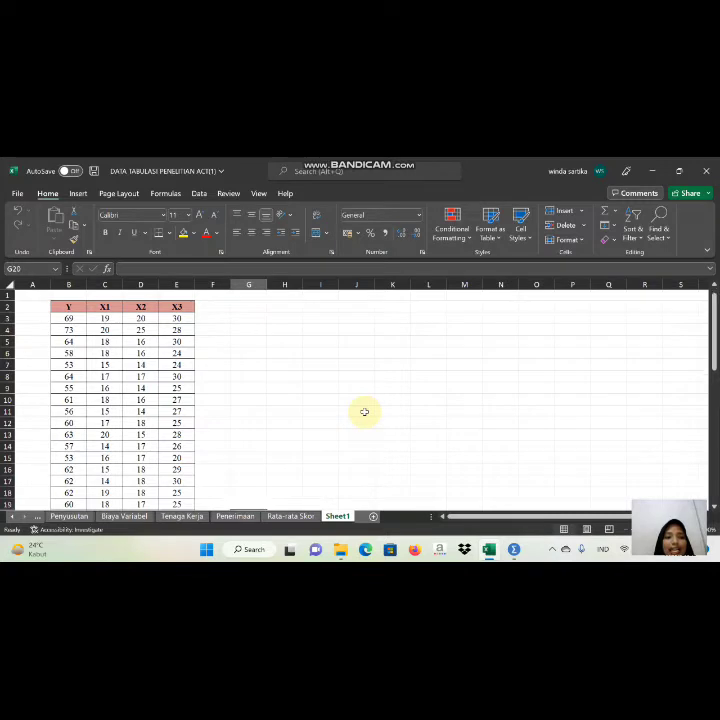
key("Down")
key("Down")
key("Down")
key("Down")
key("Down")
key("Down")
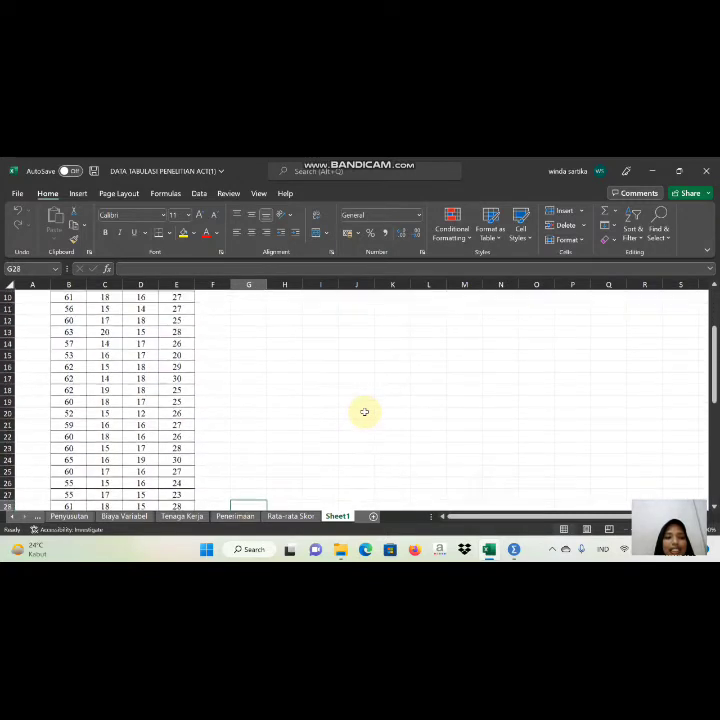
key("Down")
key("Down")
key("Down")
key("Down")
key("Down")
key("Down")
key("Down")
key("Down")
key("Down")
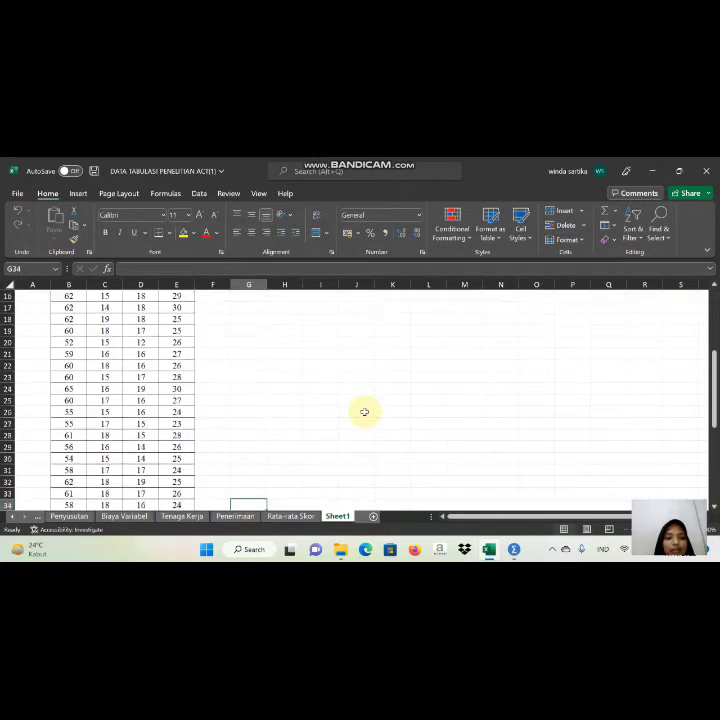
key("Down")
key("Down")
key("Down")
key("Down")
key("Down")
key("Down")
key("Down")
key("Down")
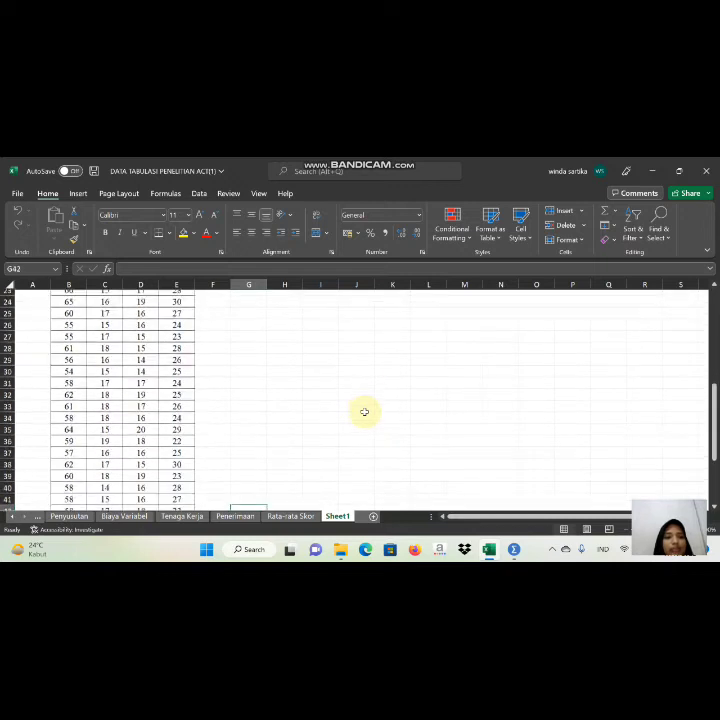
key("Down")
key("Down")
key("Down")
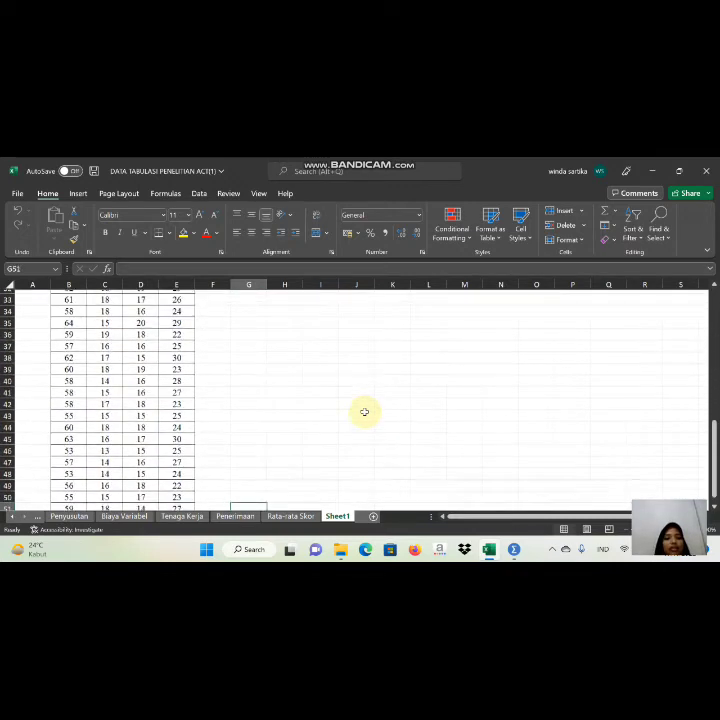
key("Down")
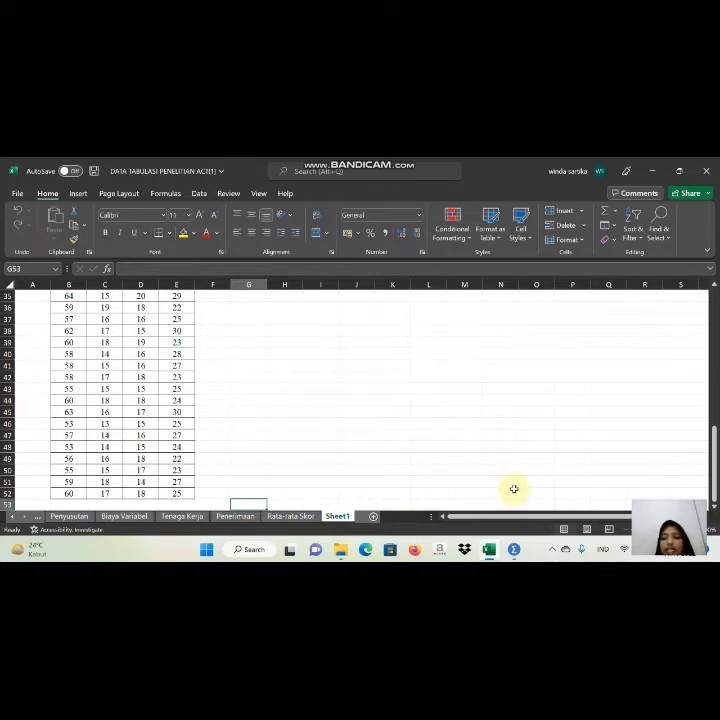
Step: Switch to the untitled IBM SPSS Statistics dataset and show its variable definitions
mouse_move(514, 550)
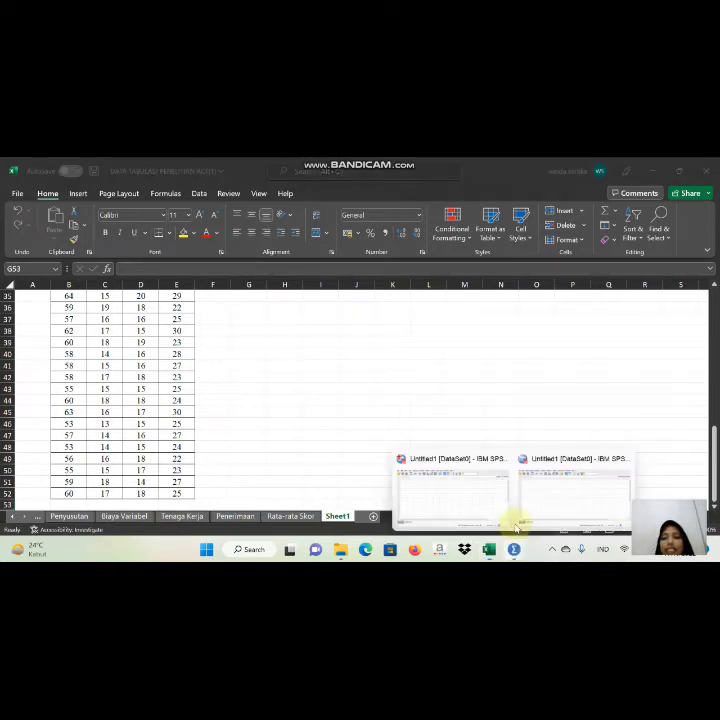
left_click(490, 499)
left_click(490, 499)
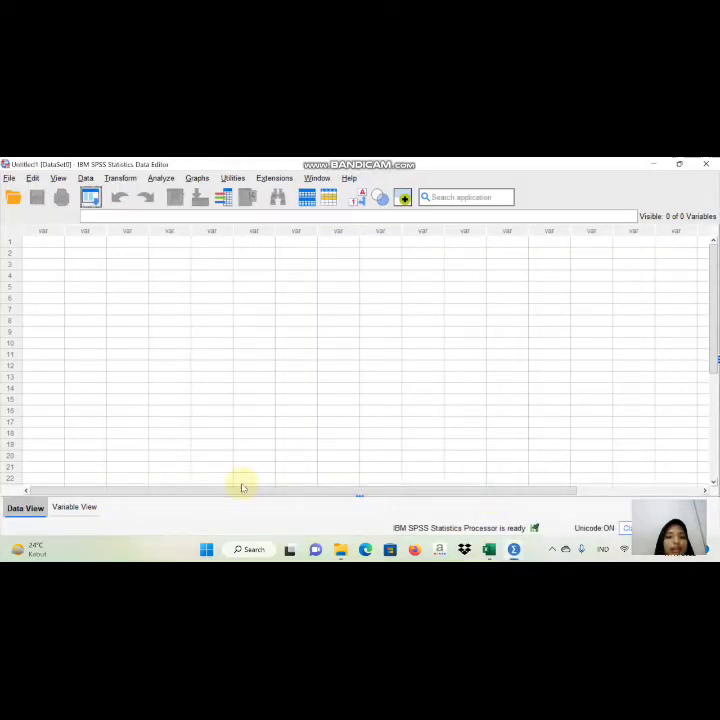
left_click(75, 507)
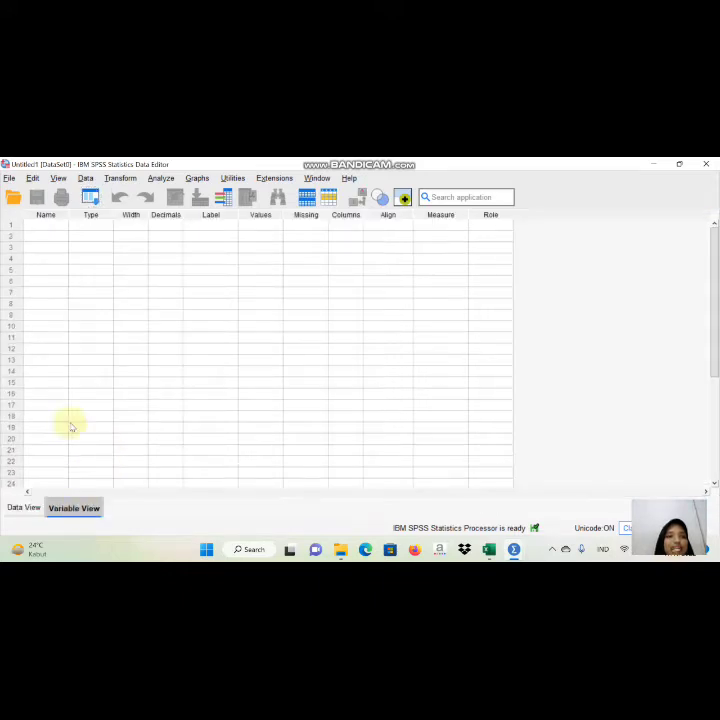
Step: Define four variables named y, x1, x2 and x3 in the first four rows
left_click(45, 224)
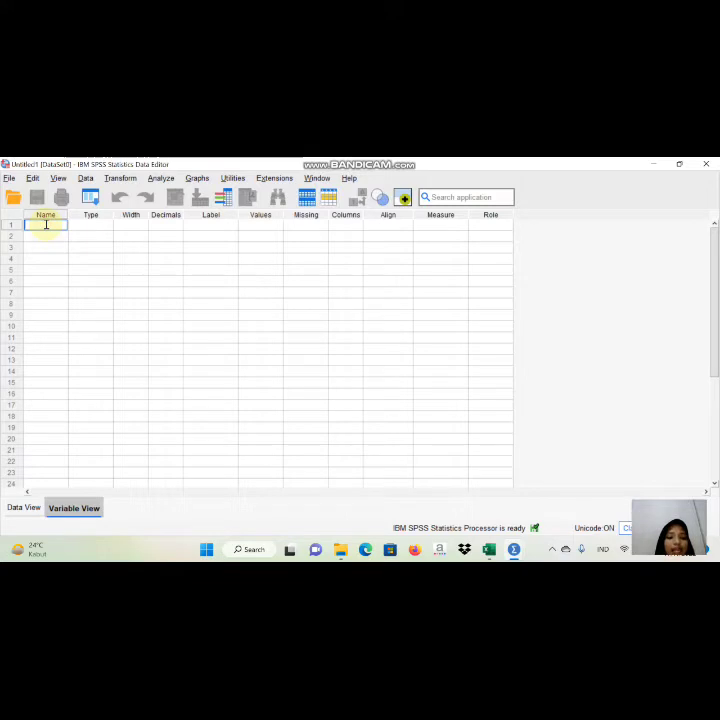
type("y")
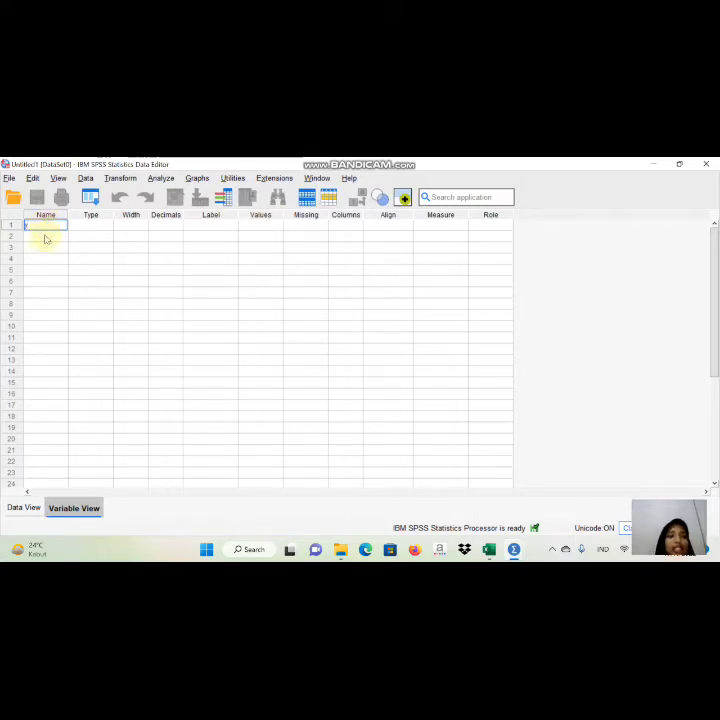
left_click(43, 239)
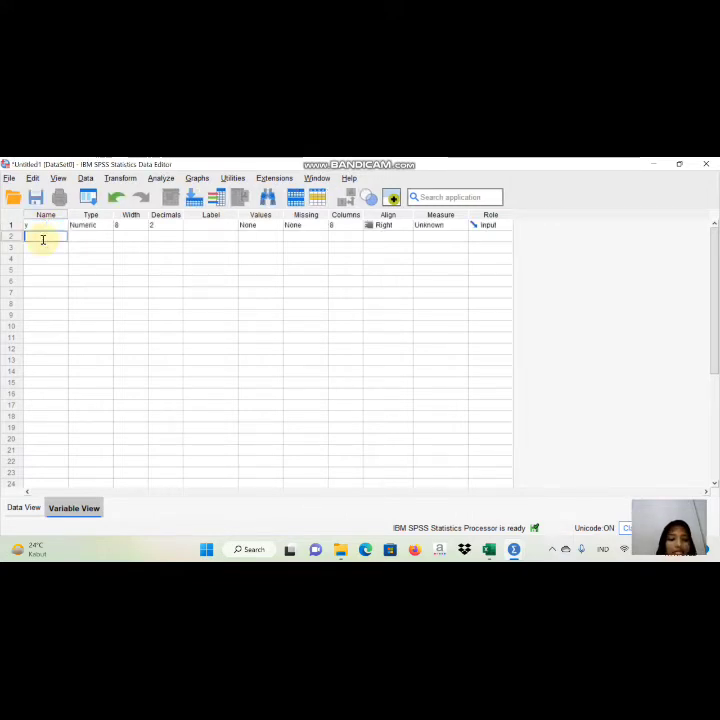
type("x1")
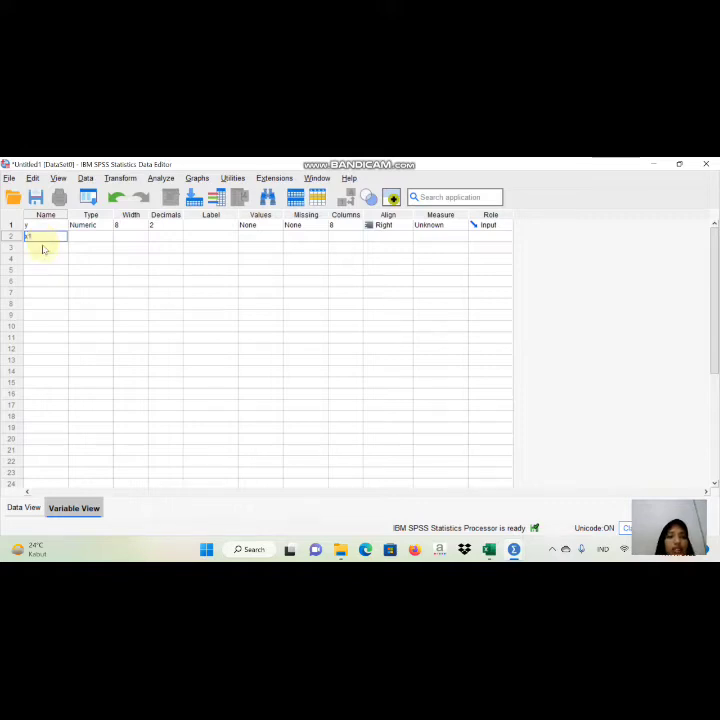
left_click(43, 247)
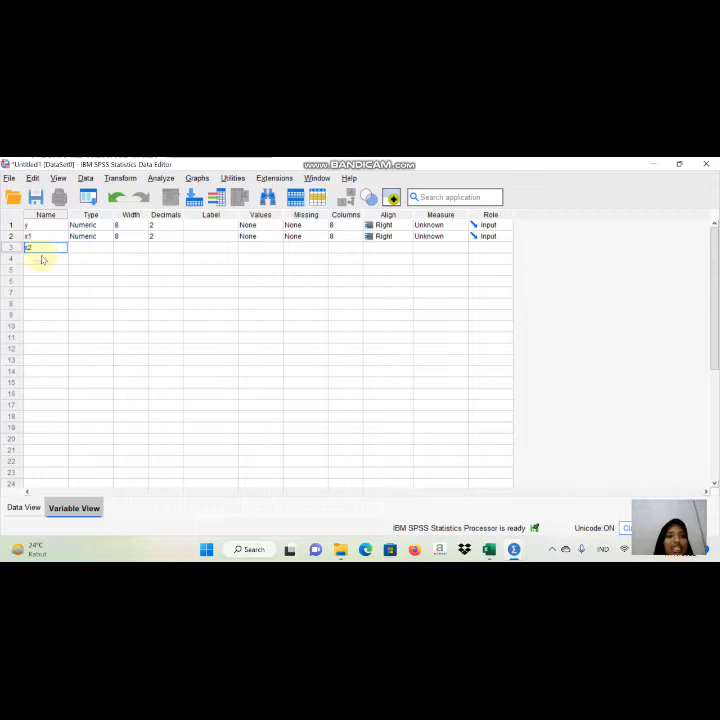
left_click(40, 258)
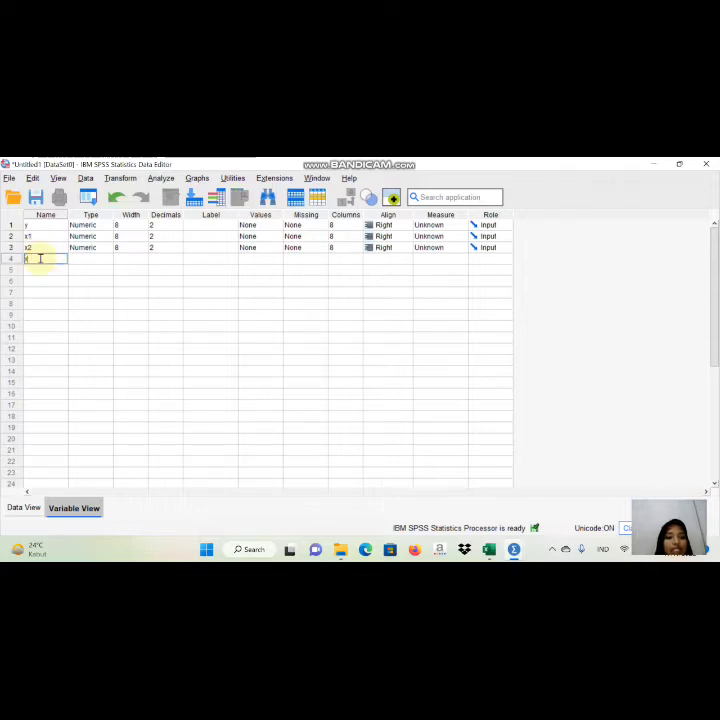
Step: Label y as "regression" and x1, x2 and x3 as "pemberdayaan 1", "pemberdayaan 2" and "pemberdayaan 3"
left_click(215, 226)
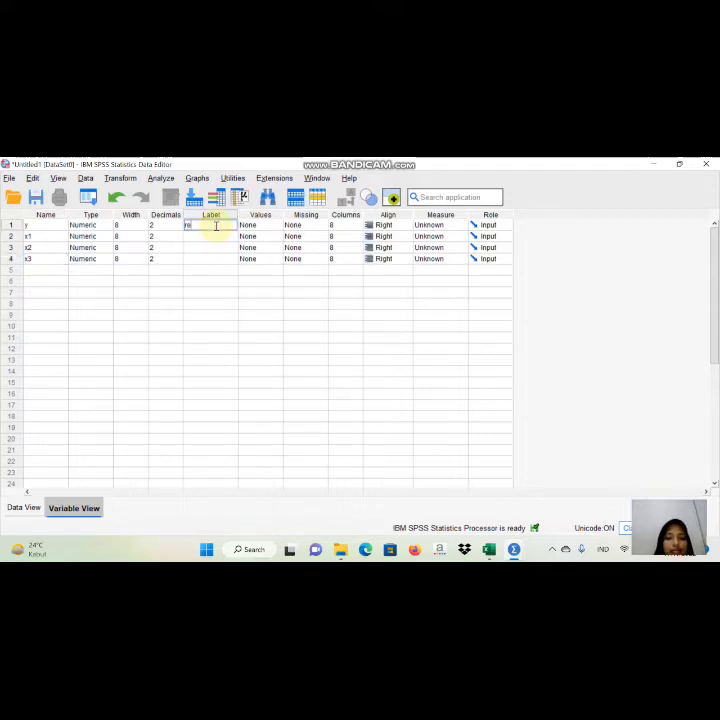
type("regressi")
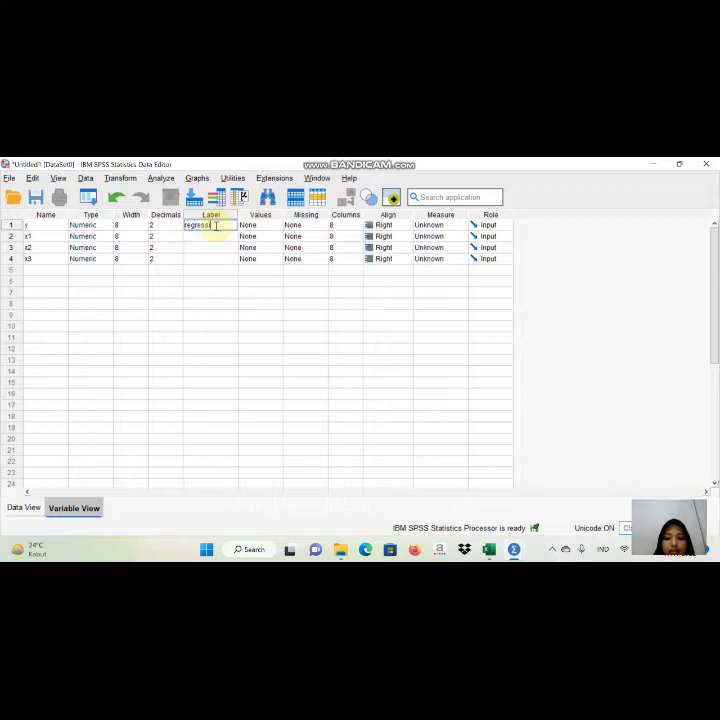
type("on")
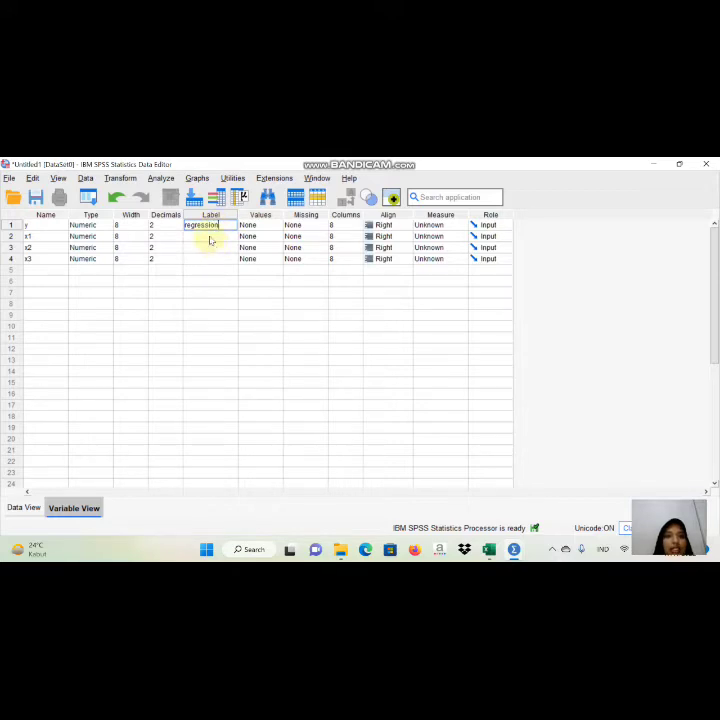
left_click(208, 236)
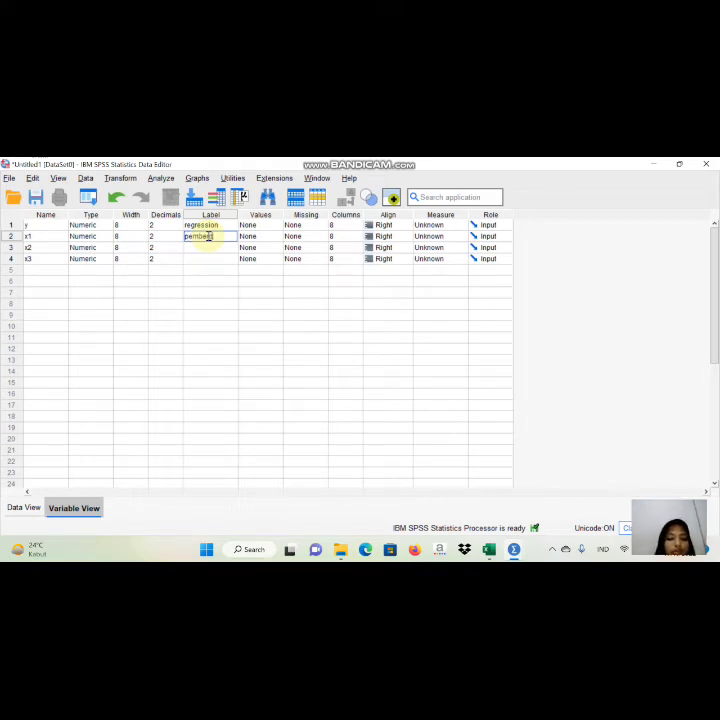
type("pemberdayaan 1")
left_click(208, 245)
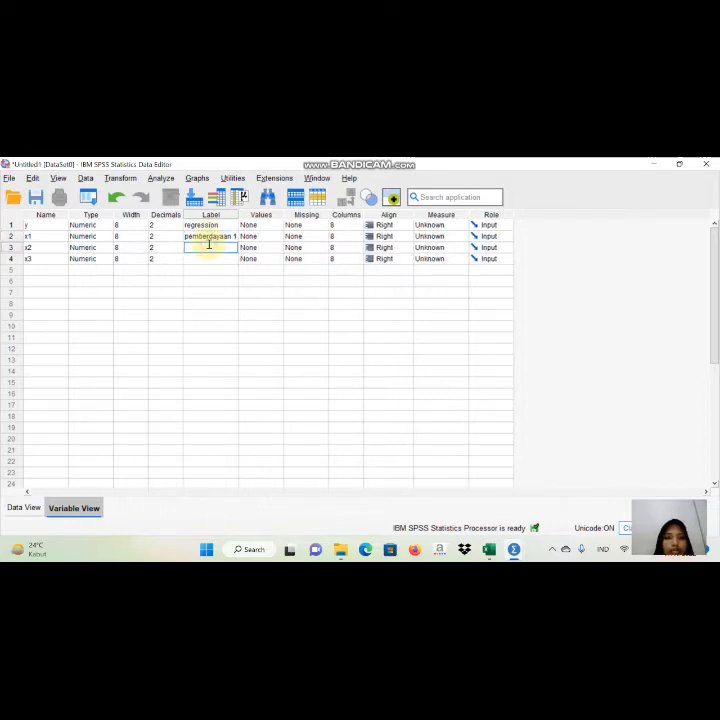
type("pemberdayaa")
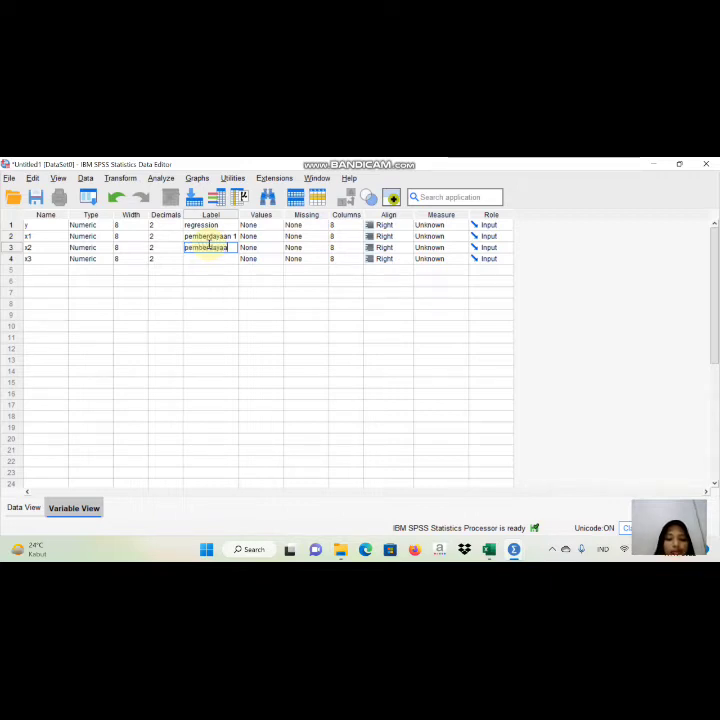
type("n 2")
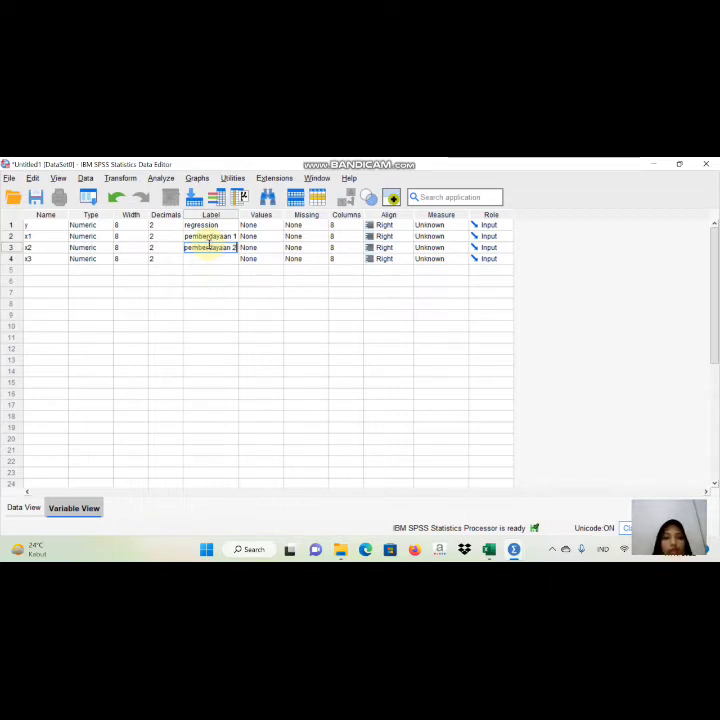
left_click(209, 258)
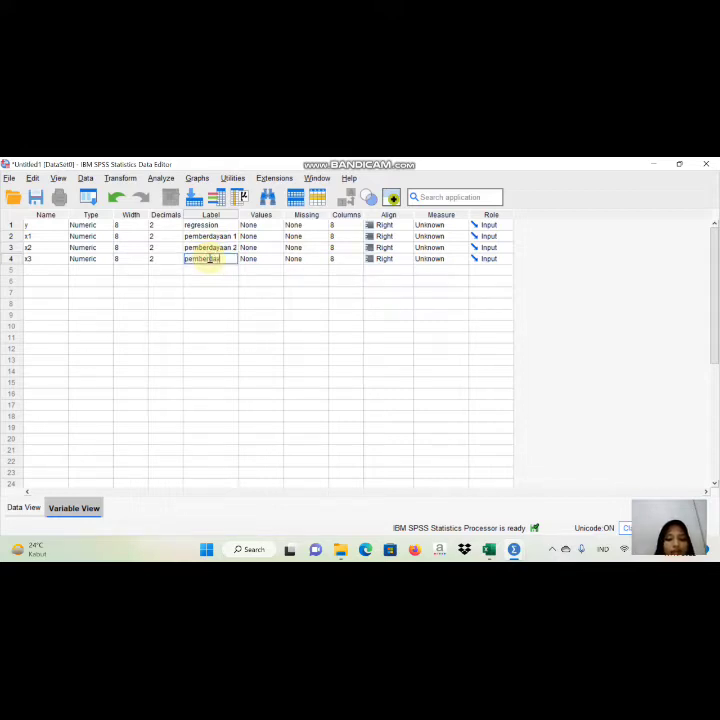
type("pemberdayaan 3")
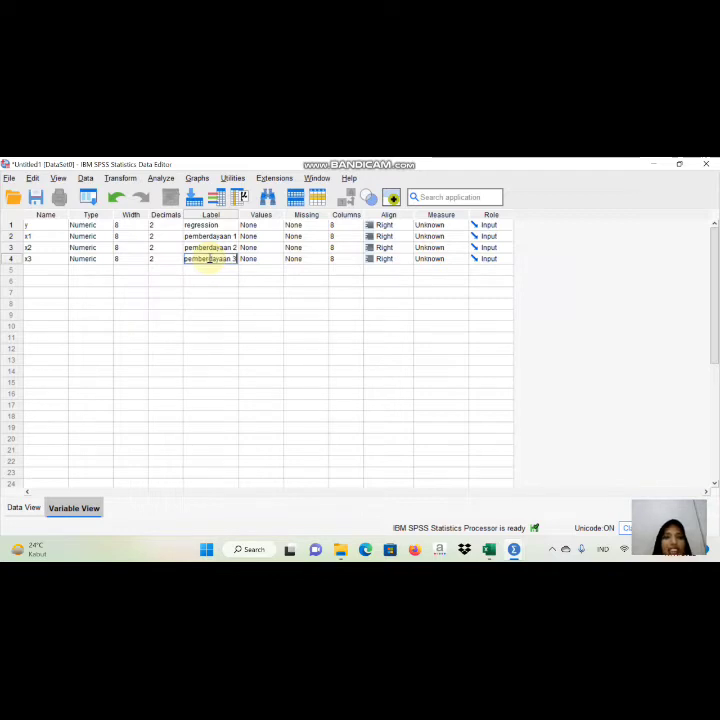
Step: Set the decimals of the variables y, x1, x2 and x3 to 0
left_click(167, 224)
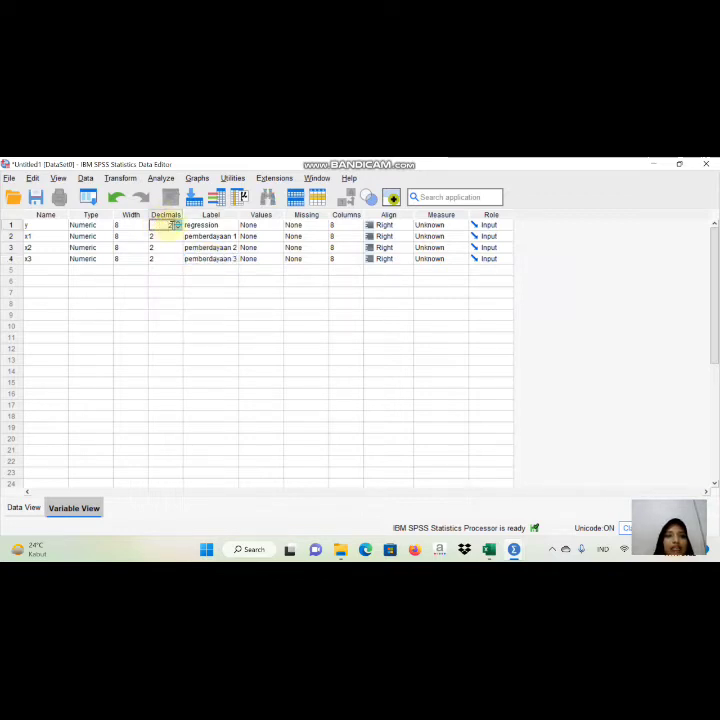
left_click(179, 229)
left_click(179, 229)
left_click(172, 236)
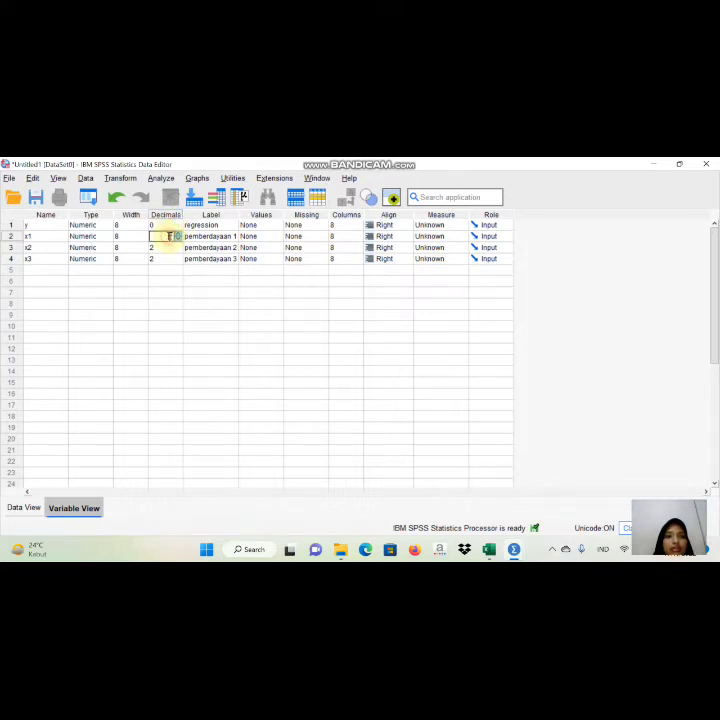
left_click(179, 240)
left_click(179, 240)
left_click(160, 247)
left_click(179, 251)
left_click(179, 251)
left_click(160, 258)
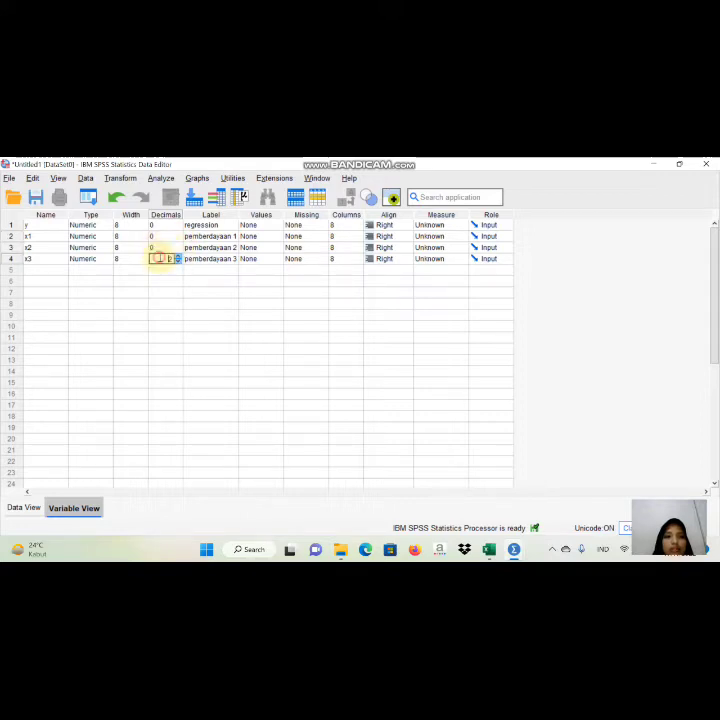
left_click(178, 262)
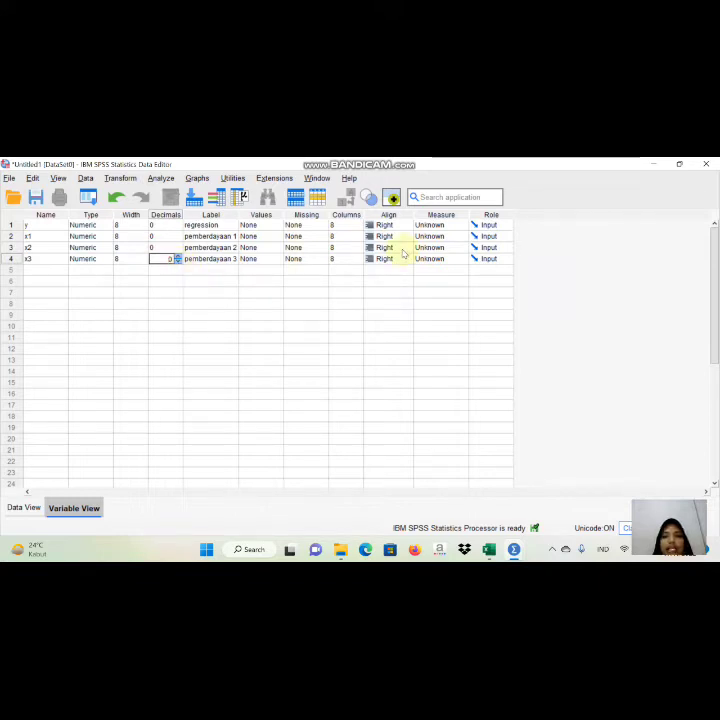
Step: Set the measurement level of y, x1, x2 and x3 to Scale
left_click(441, 215)
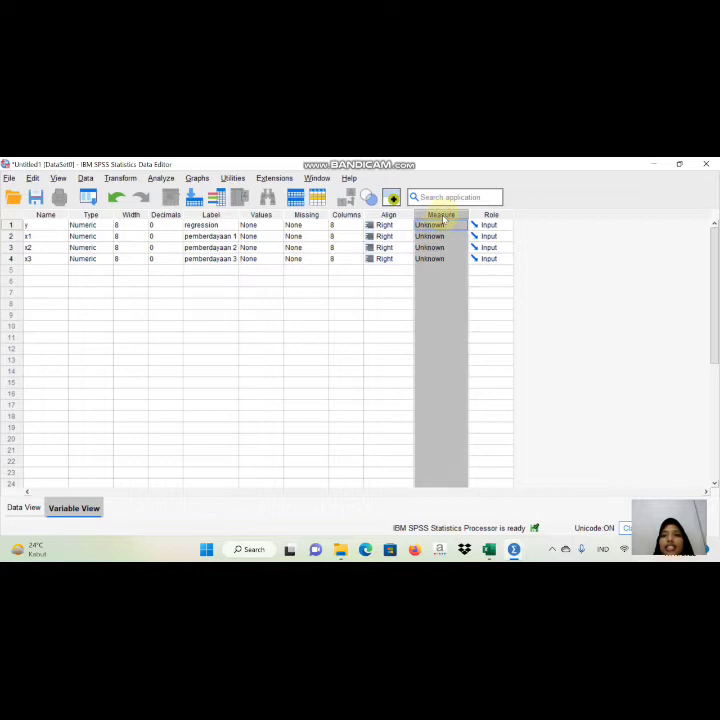
left_click(437, 227)
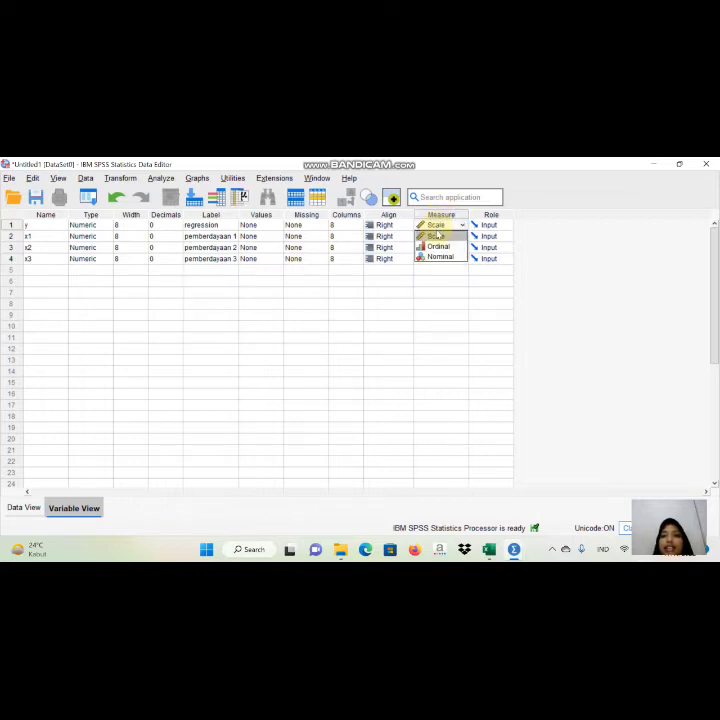
left_click(437, 235)
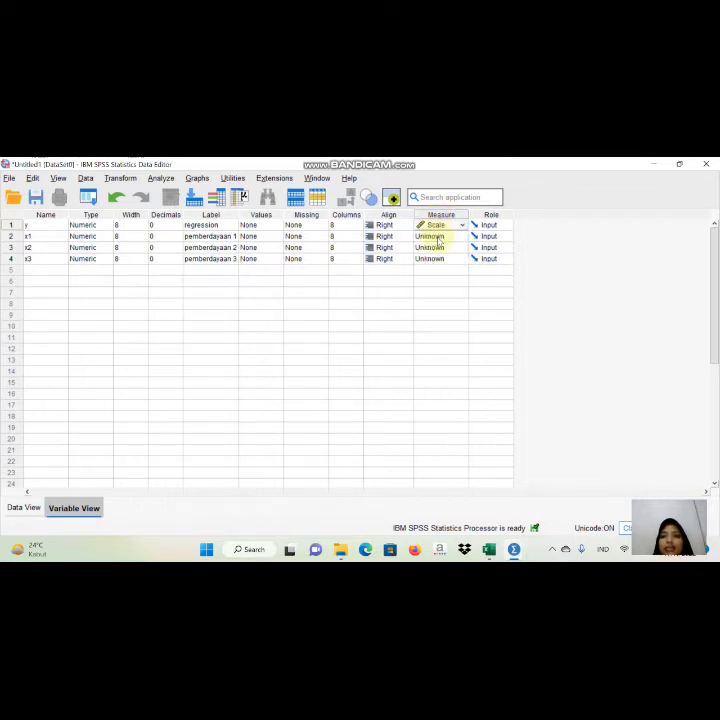
left_click(437, 237)
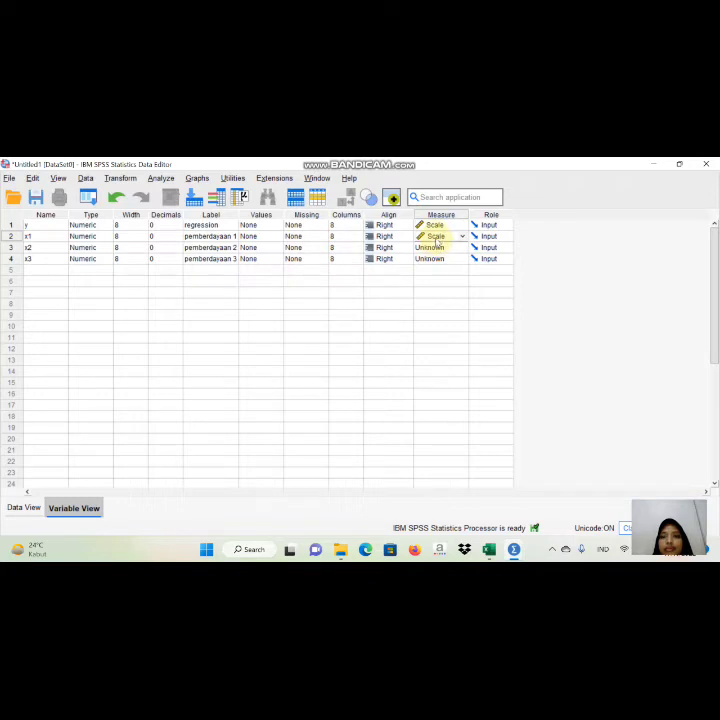
left_click(437, 248)
left_click(436, 259)
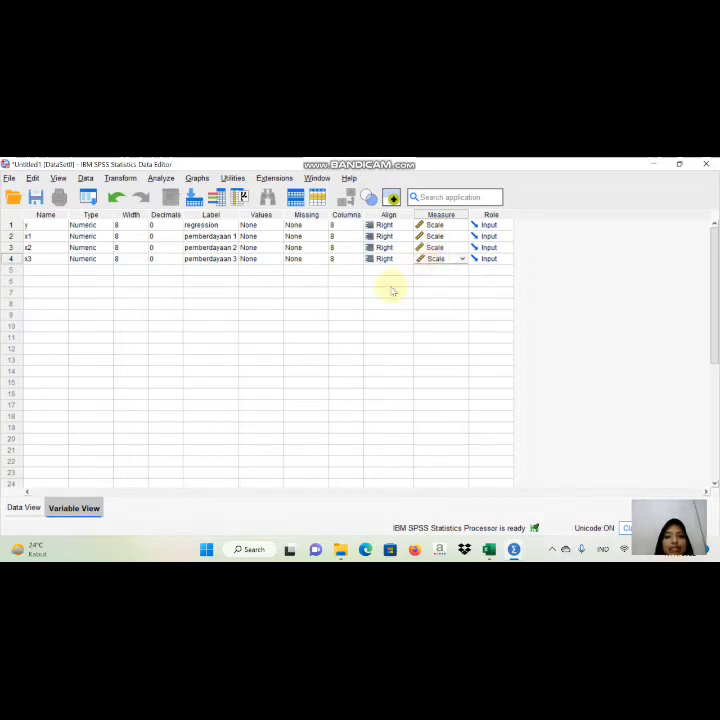
Step: Switch to the Excel workbook and copy the data table in Sheet1, cells B2 to E54, including the header row
left_click(16, 509)
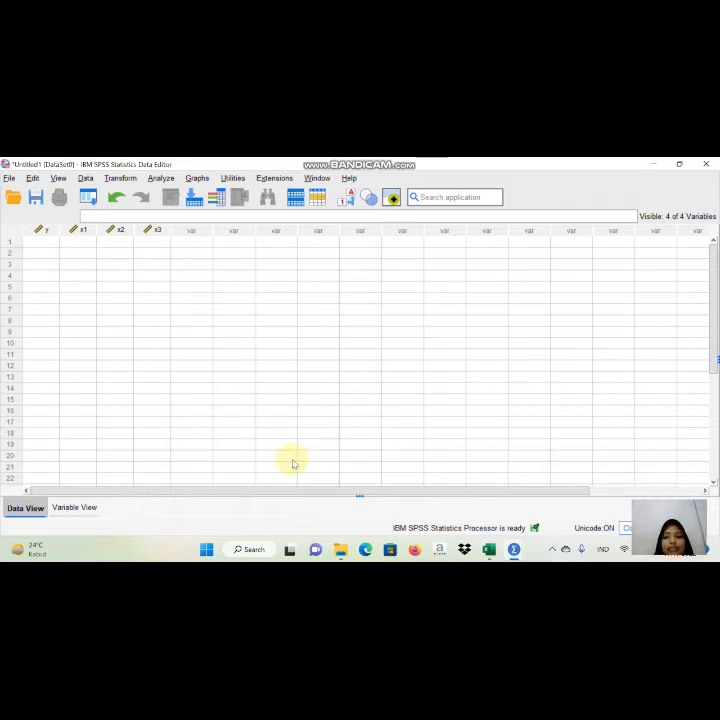
left_click(490, 550)
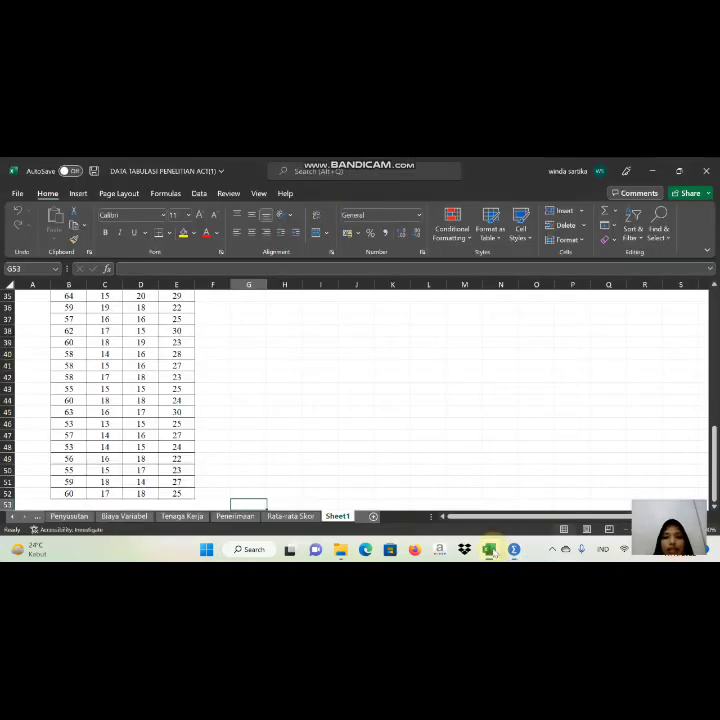
left_click_drag(715, 456, 172, 474)
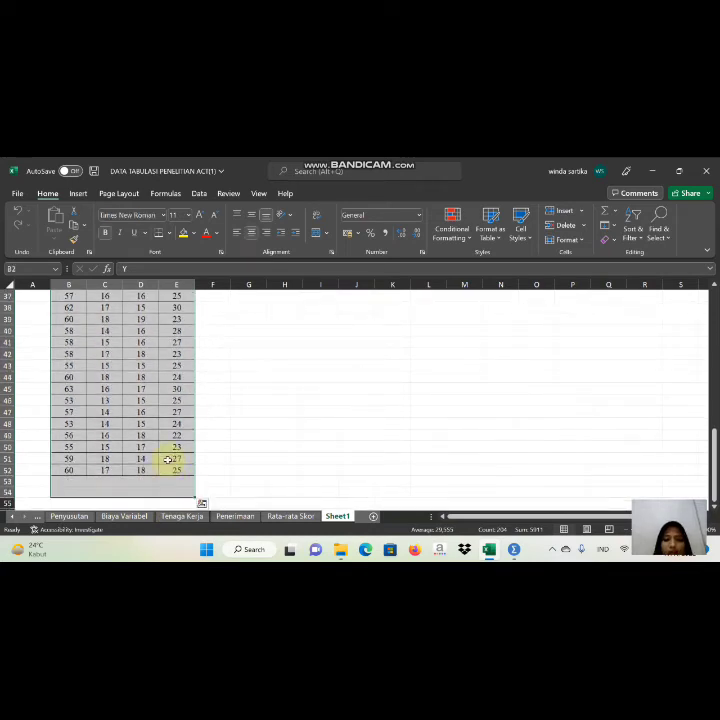
right_click(168, 460)
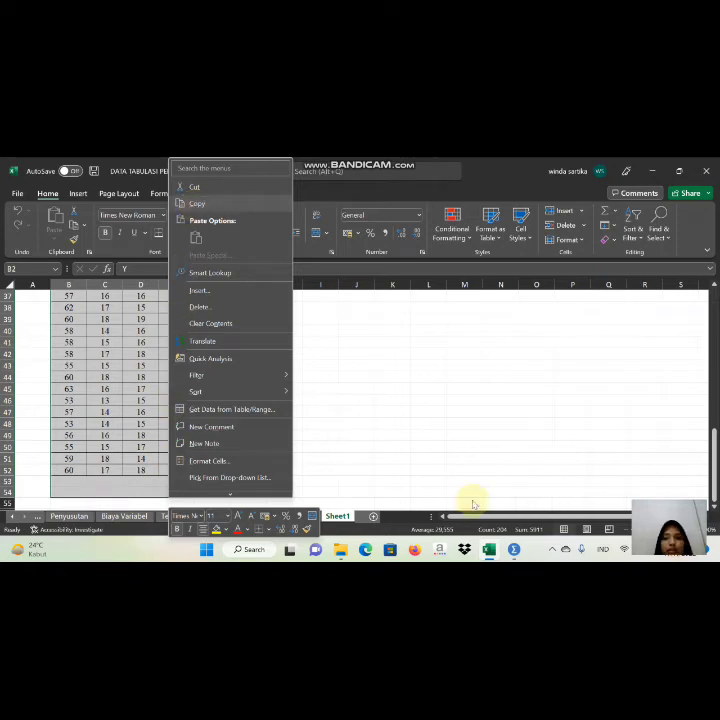
left_click(197, 203)
scroll(112, 313, "up", 12)
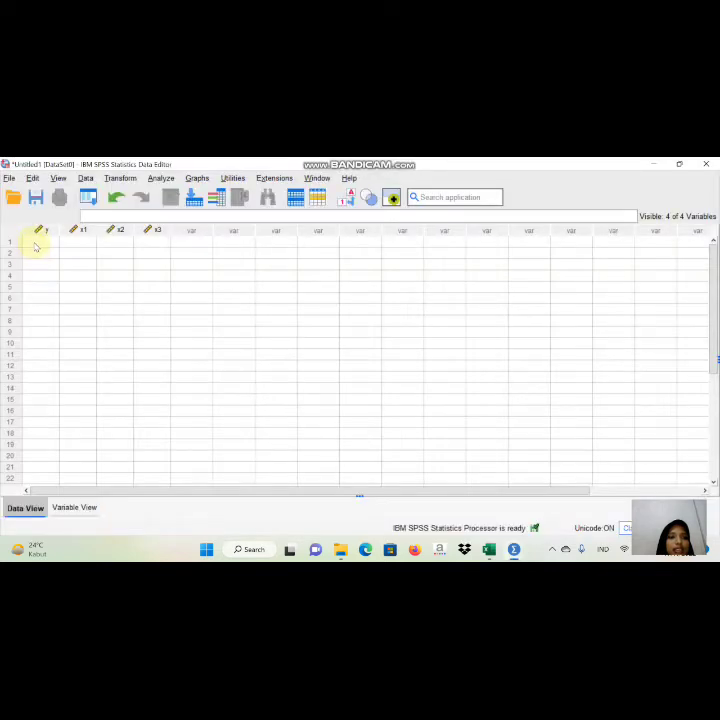
Step: Switch back to SPSS and paste the copied data into the data grid, starting at row 1 of variable y
left_click(33, 243)
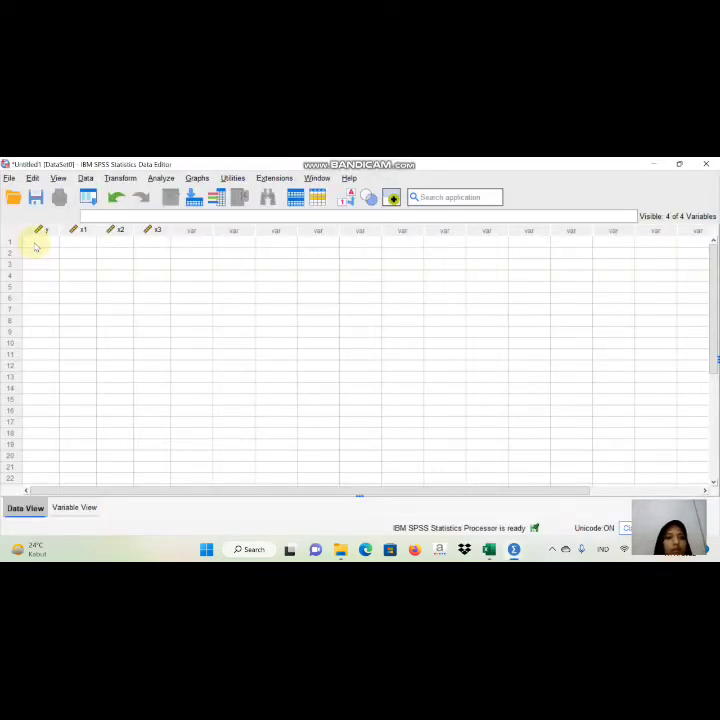
right_click(35, 246)
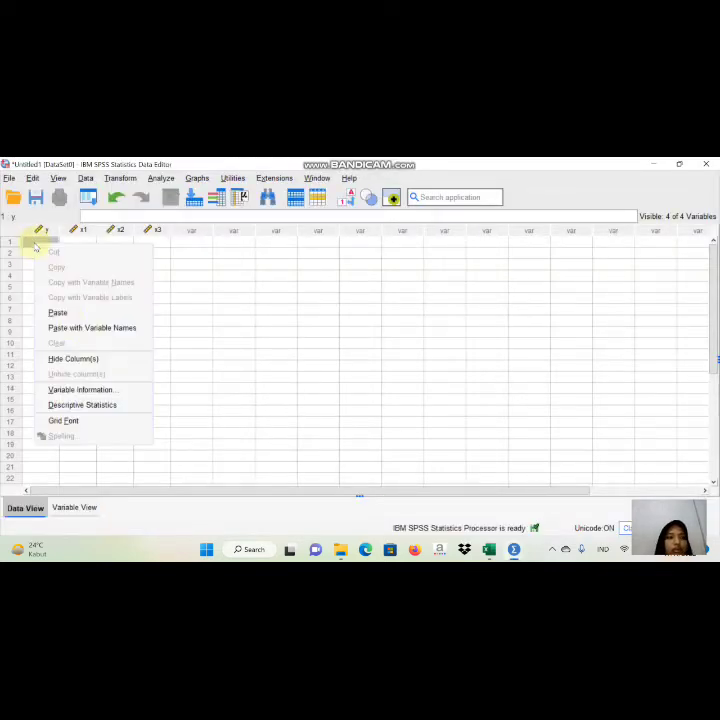
left_click(62, 312)
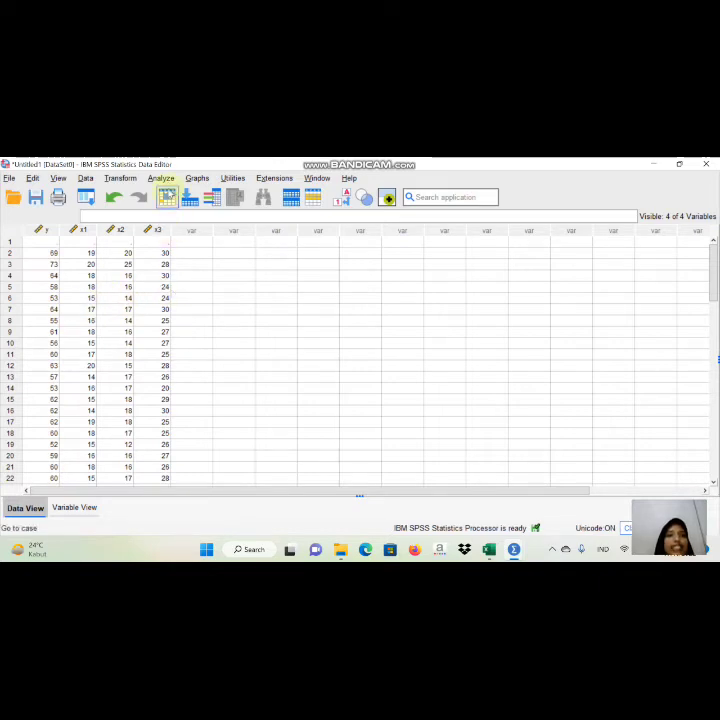
Step: Start a linear regression analysis with regression [y] as the dependent variable
left_click(161, 178)
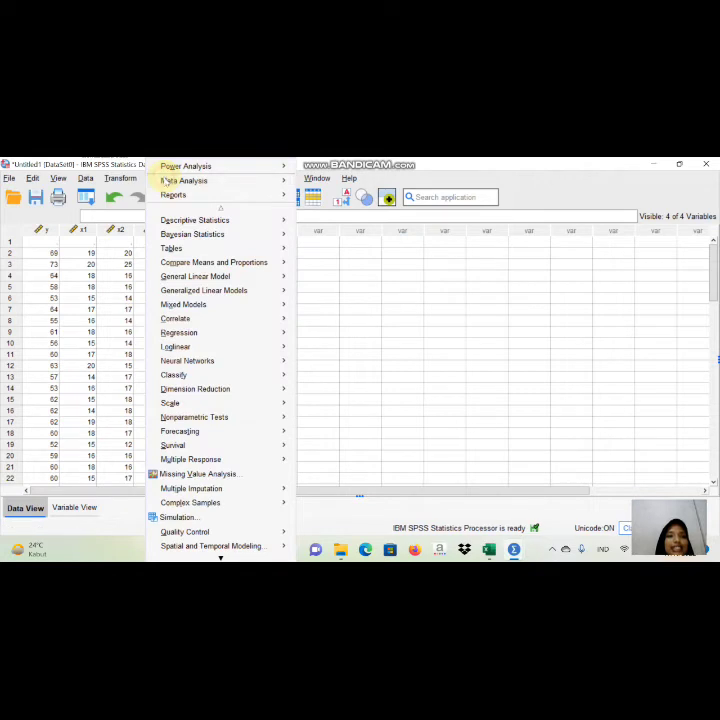
mouse_move(249, 333)
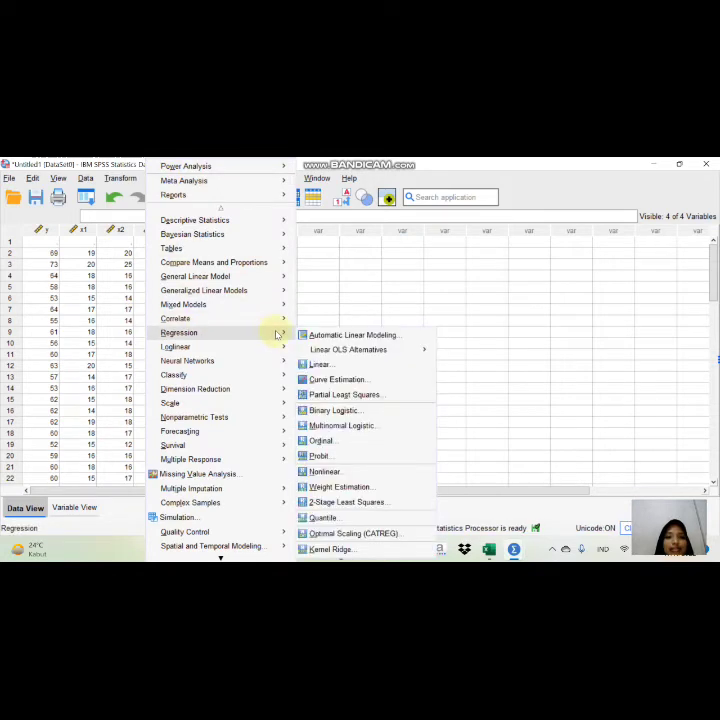
left_click(318, 364)
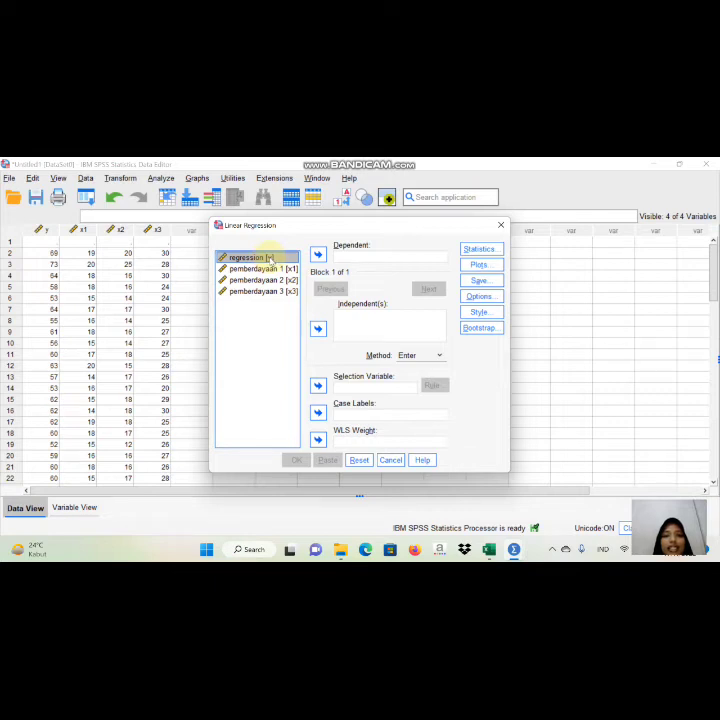
left_click(318, 255)
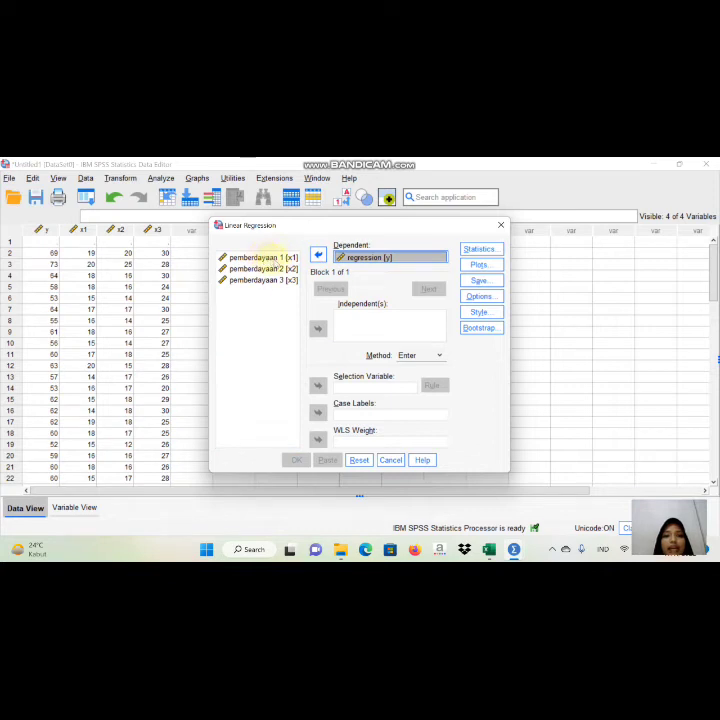
Step: Add pemberdayaan 1 [x1], pemberdayaan 2 [x2] and pemberdayaan 3 [x3] as the independent variables of the regression
left_click(266, 257)
left_click(318, 328)
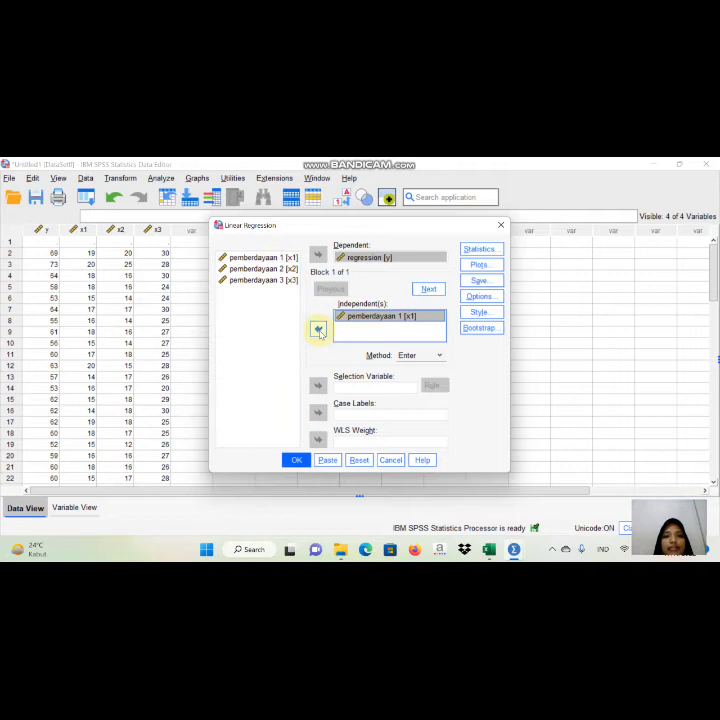
left_click(276, 269)
left_click(318, 328)
left_click(283, 280)
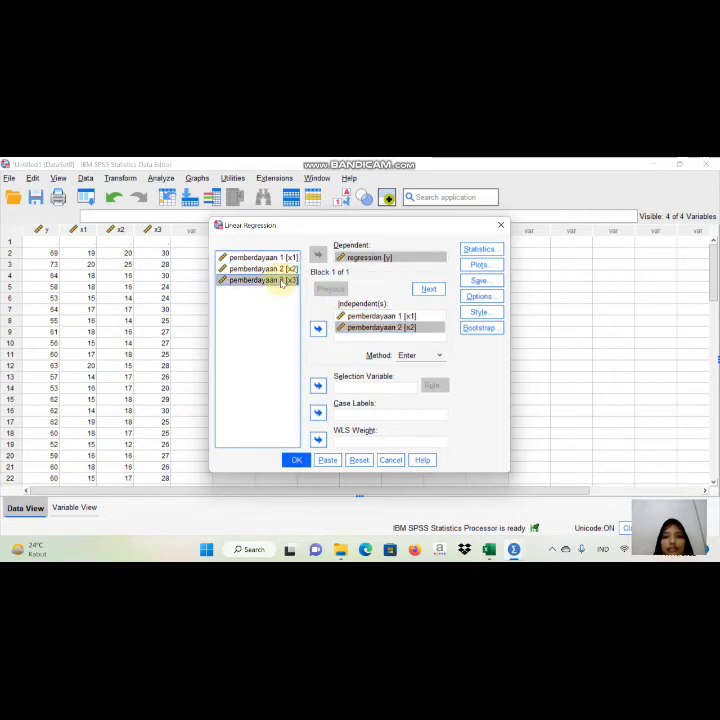
left_click(318, 328)
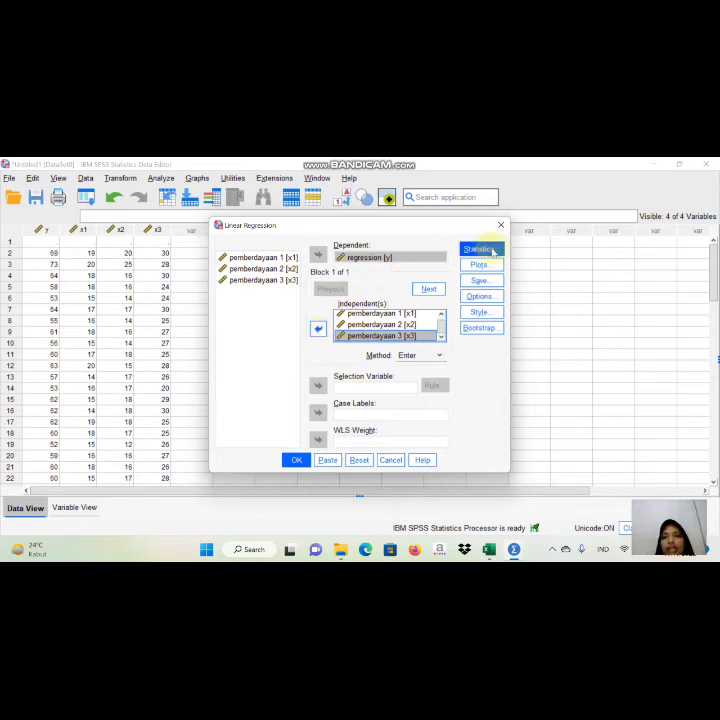
Step: Include collinearity diagnostics and the Durbin-Watson residual test in the regression statistics
left_click(486, 251)
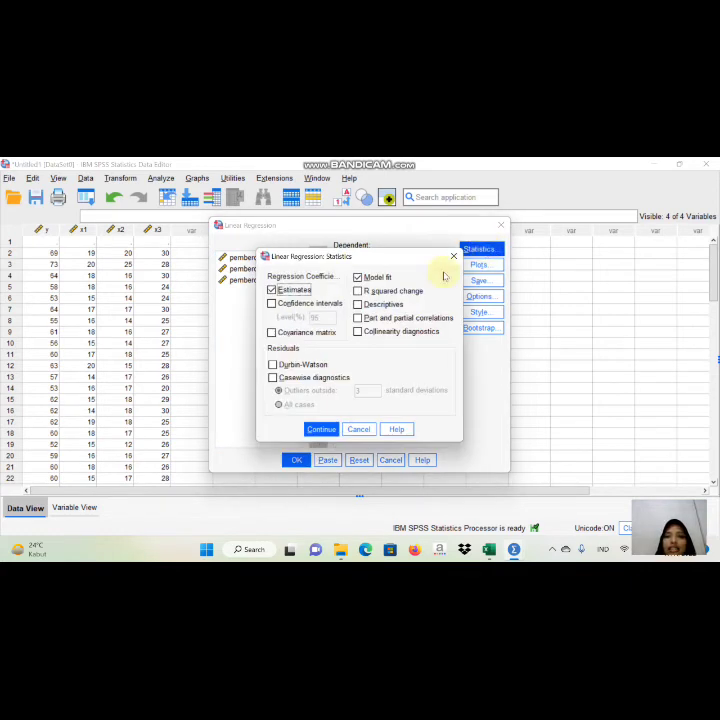
left_click(357, 332)
left_click(273, 365)
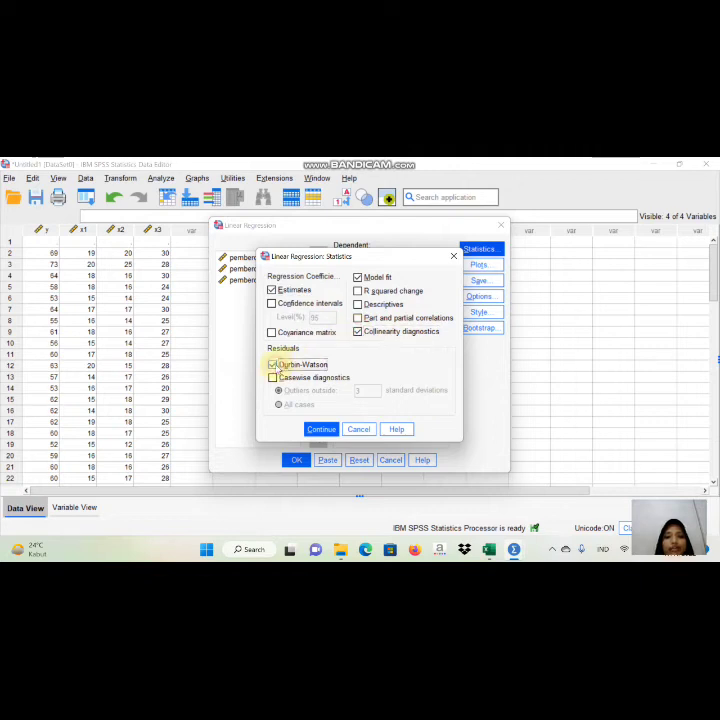
left_click(320, 429)
Step: Request a histogram and a normal probability plot of the standardized residuals
left_click(478, 265)
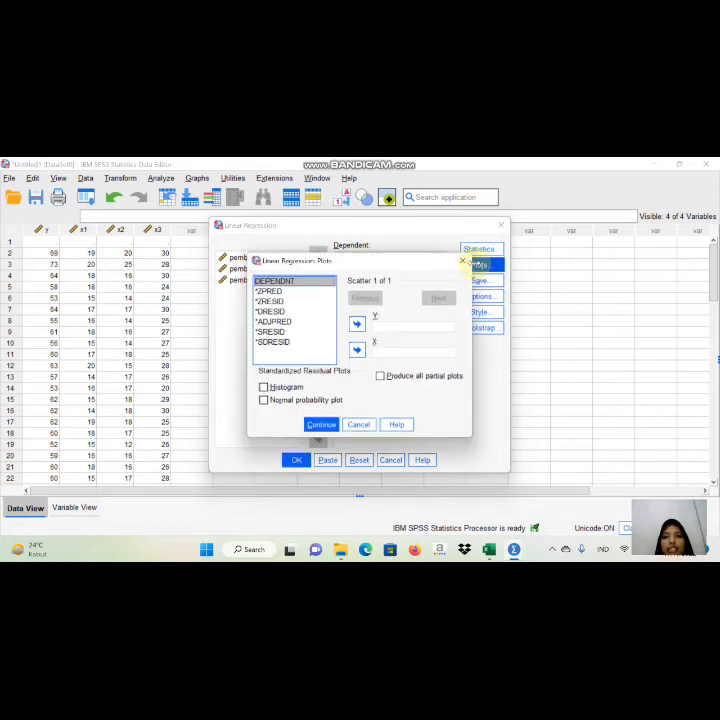
left_click(263, 387)
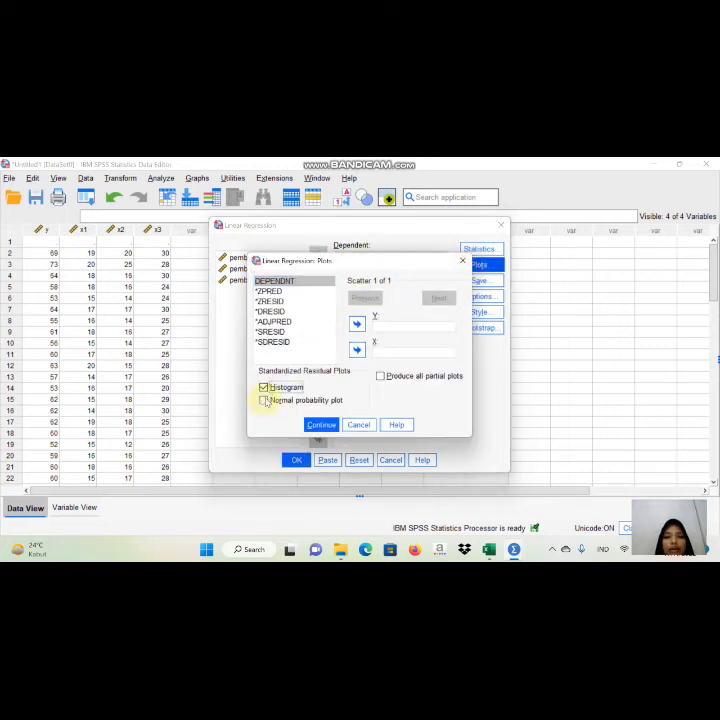
left_click(264, 400)
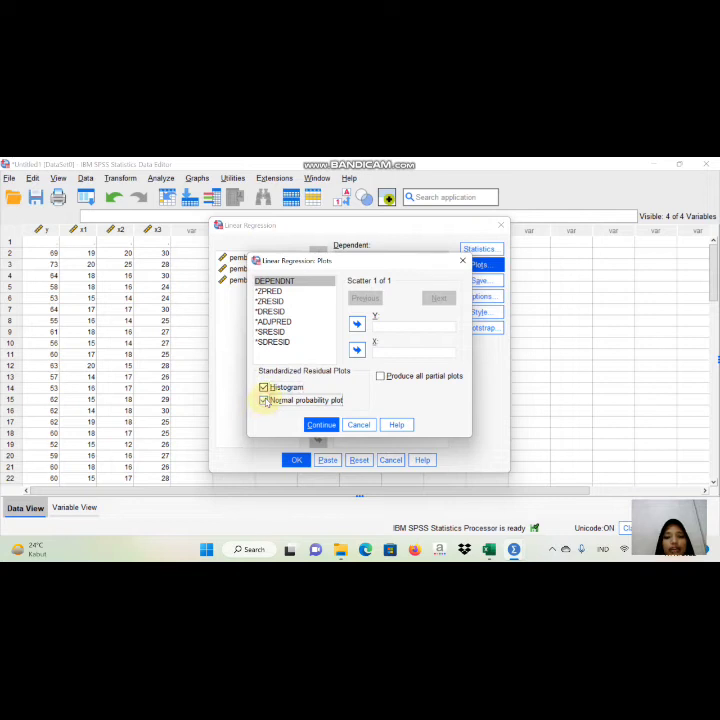
Step: Define a scatter plot with *SRESID as Y and *ZPRED as X, and run the regression
left_click(268, 291)
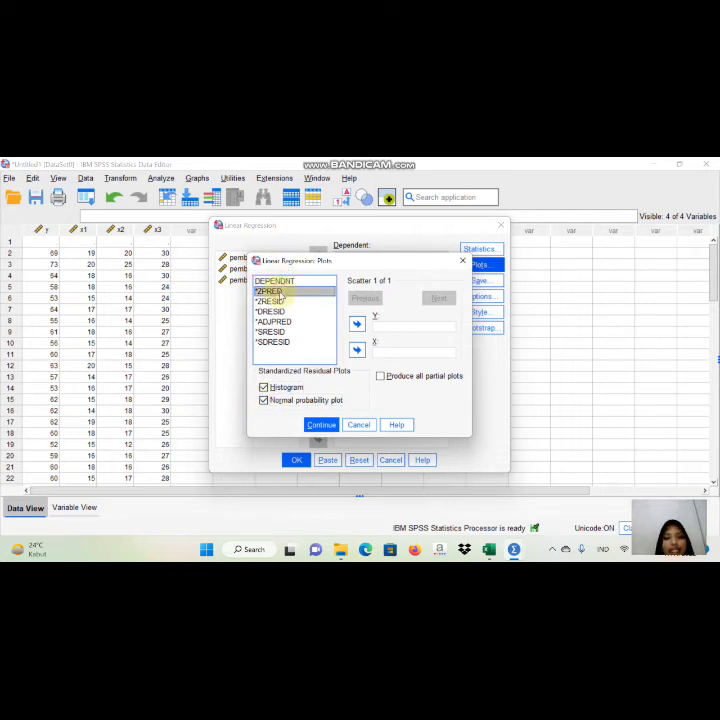
left_click(357, 351)
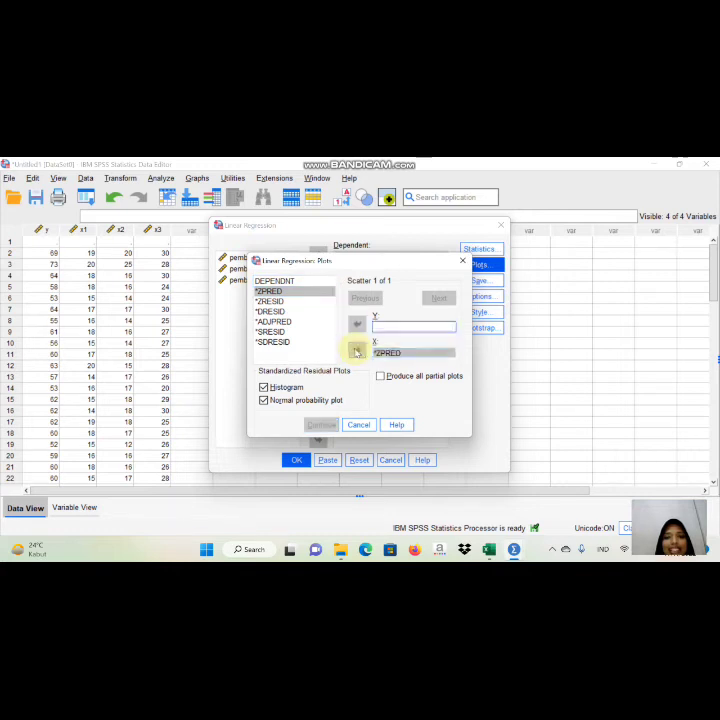
left_click(271, 332)
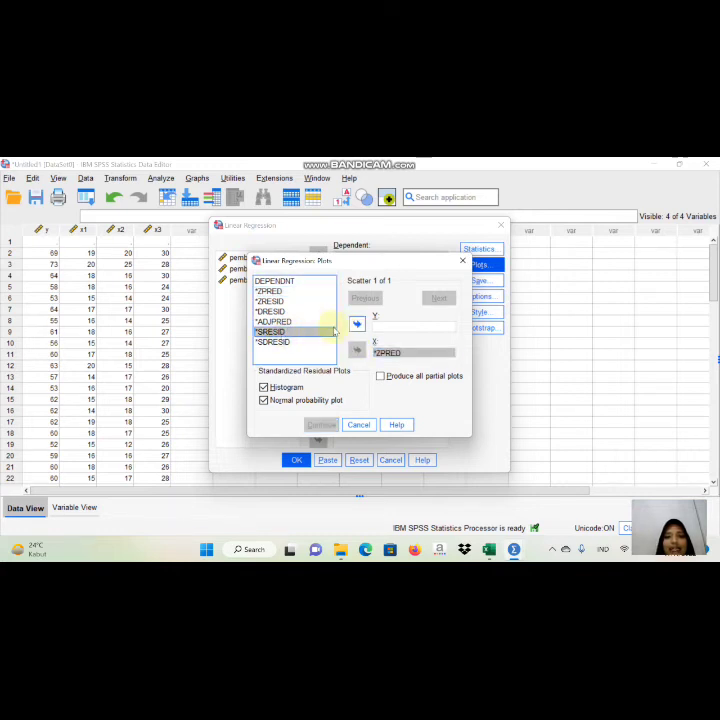
left_click(357, 324)
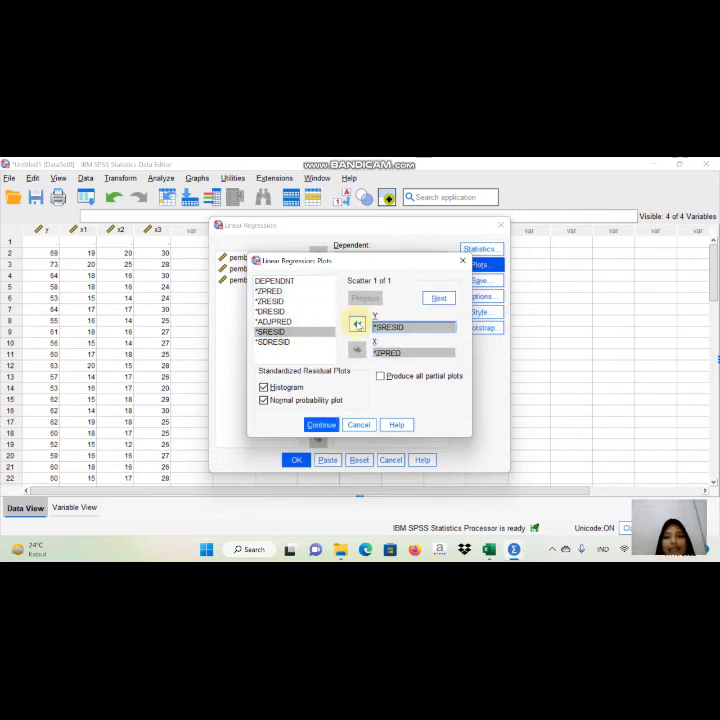
left_click(322, 426)
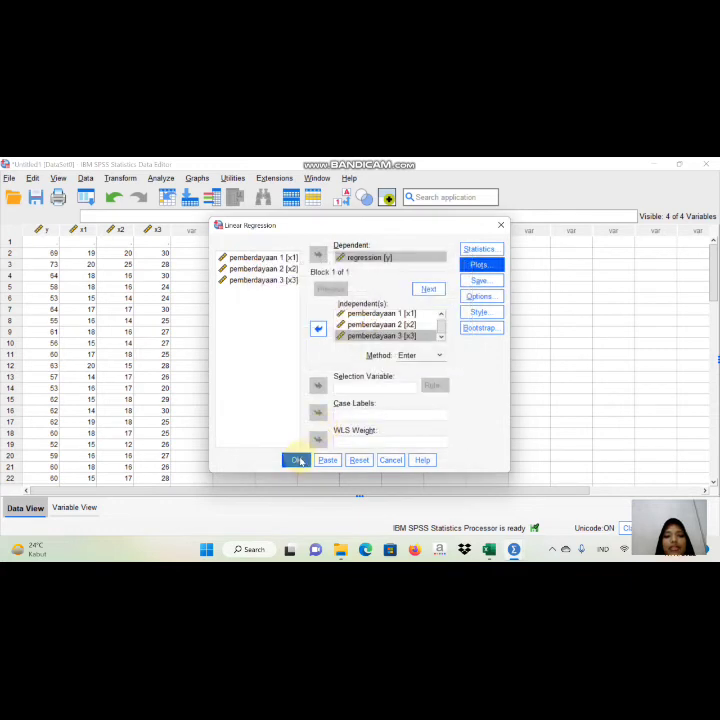
left_click(298, 460)
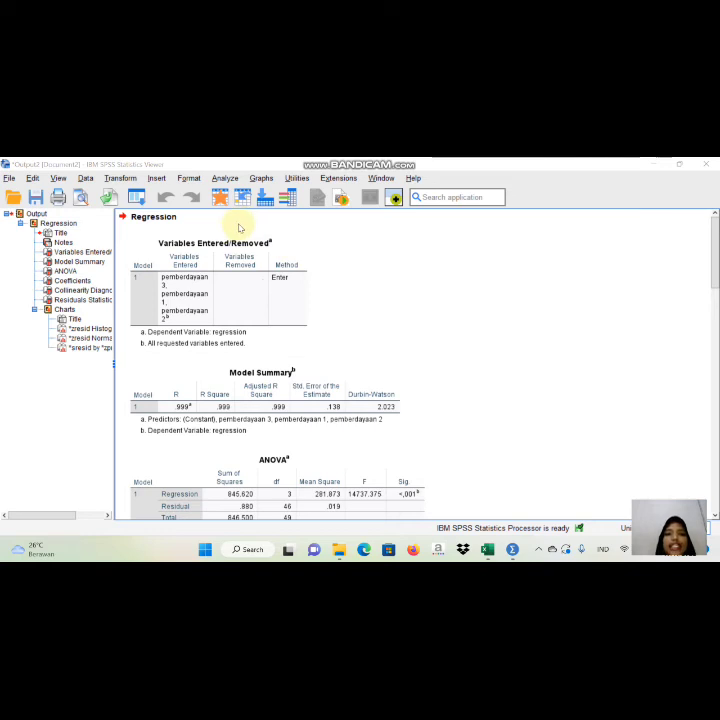
Step: Look through the regression output and examine the Coefficients table
left_click_drag(715, 254, 696, 357)
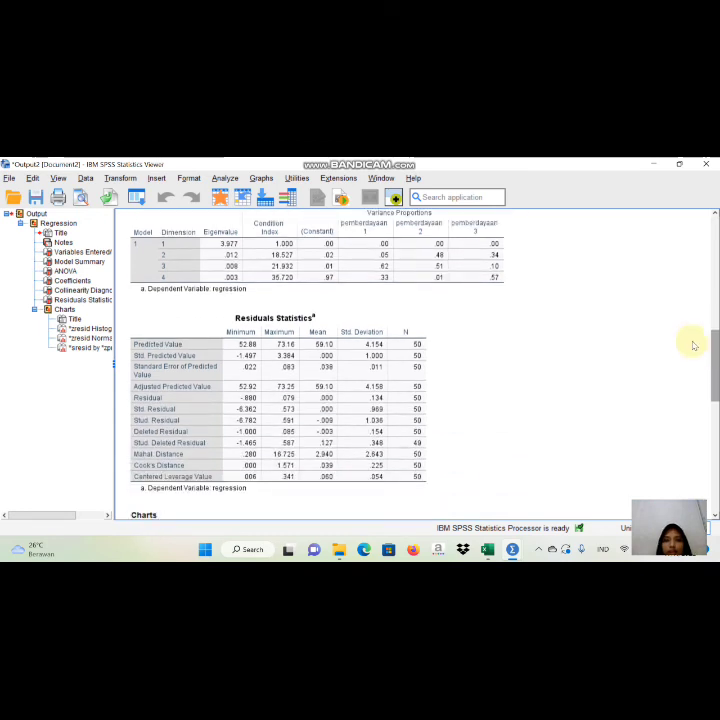
scroll(690, 320, "down", 5)
scroll(688, 311, "up", 3)
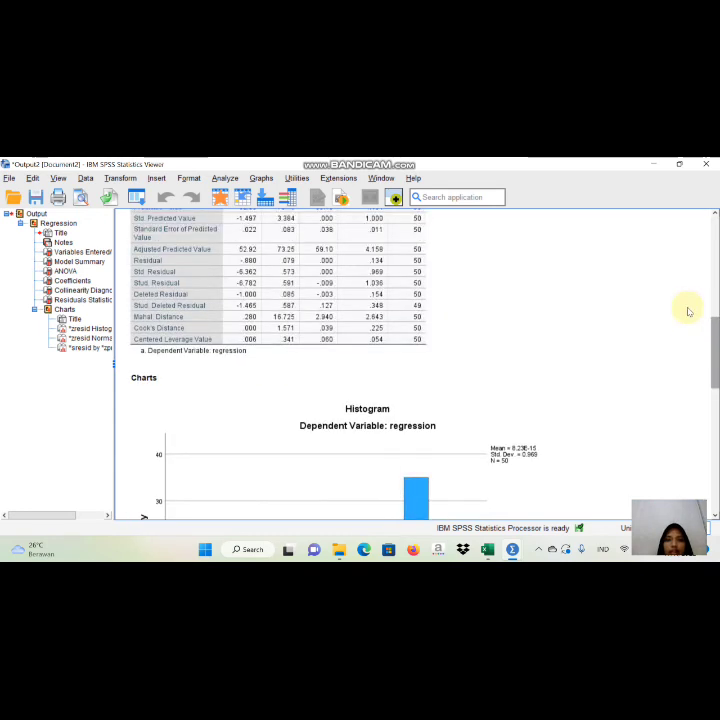
scroll(688, 305, "up", 6)
scroll(690, 296, "down", 1)
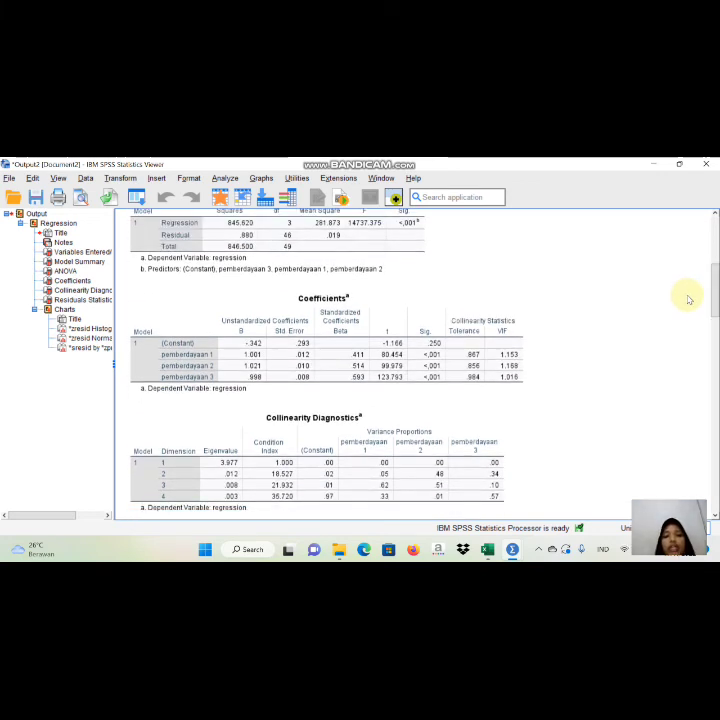
left_click(328, 344)
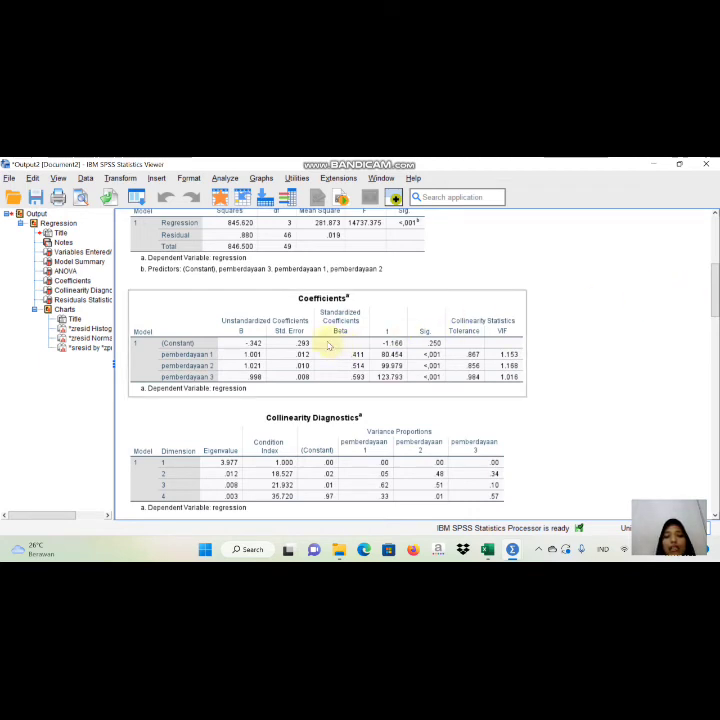